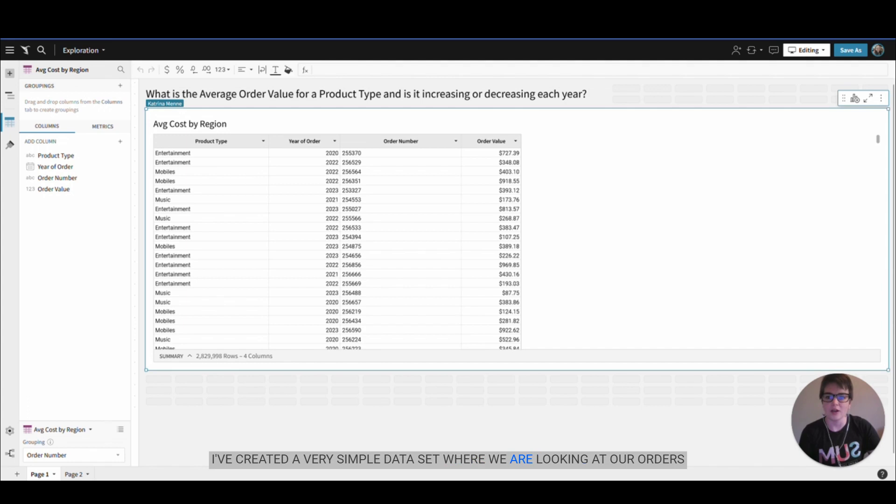
Inspect the Order Number, Year of Order and Order Value columns, then select the Avg Cost by Region table.
click(406, 143)
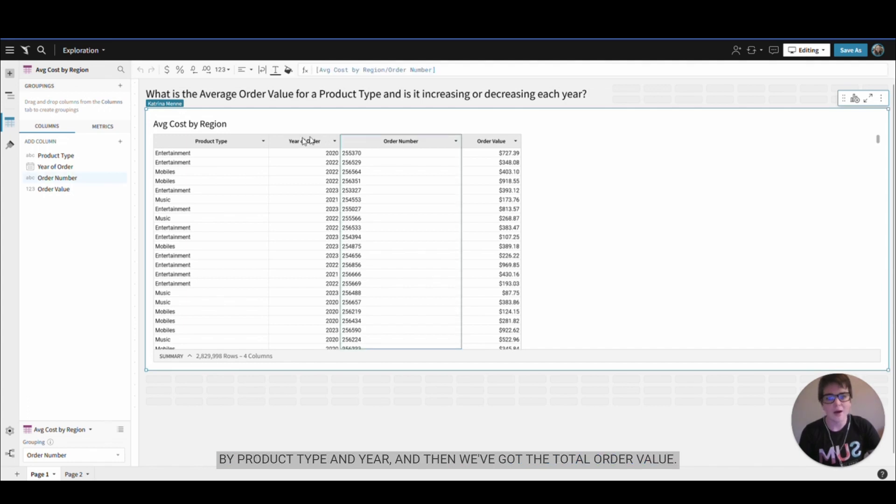
click(233, 142)
click(308, 142)
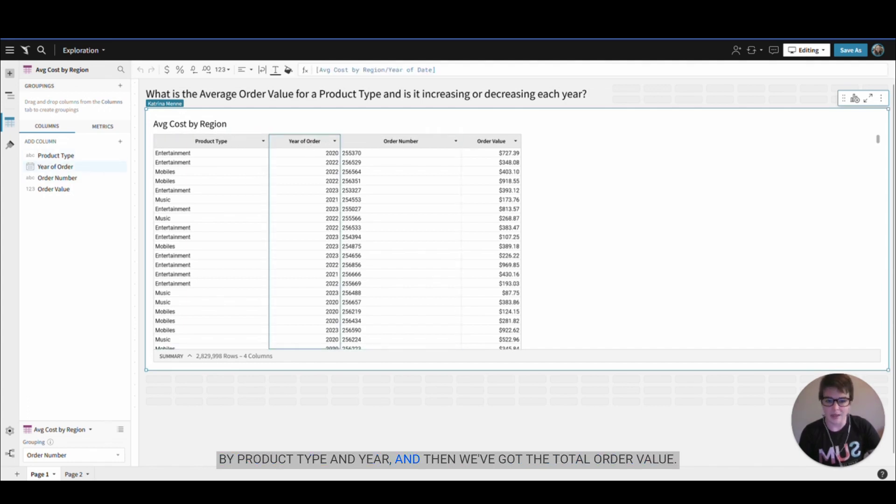
click(478, 143)
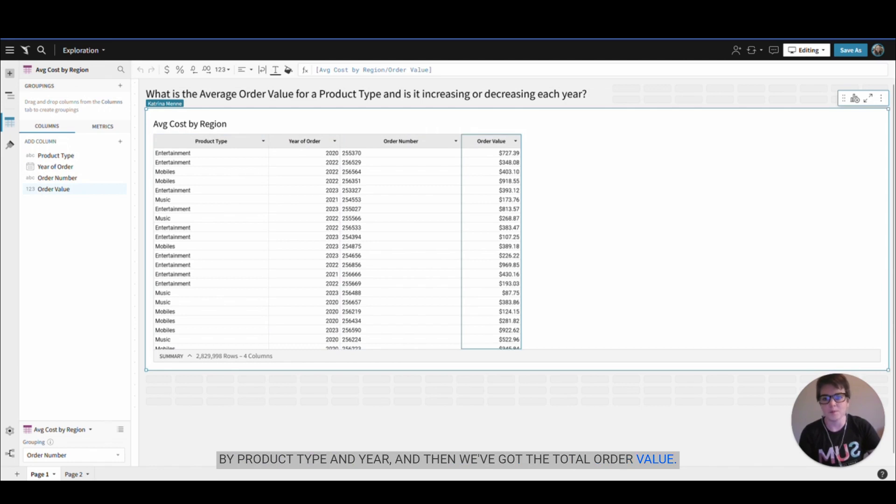
click(364, 94)
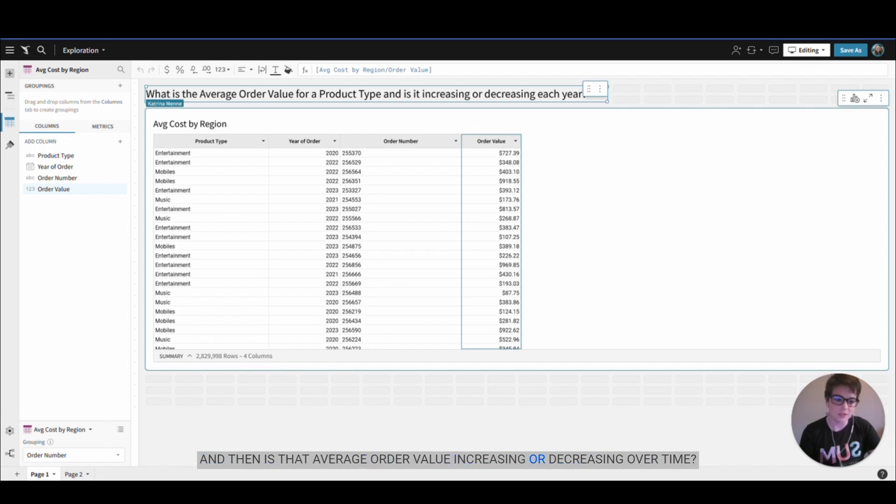
click(263, 122)
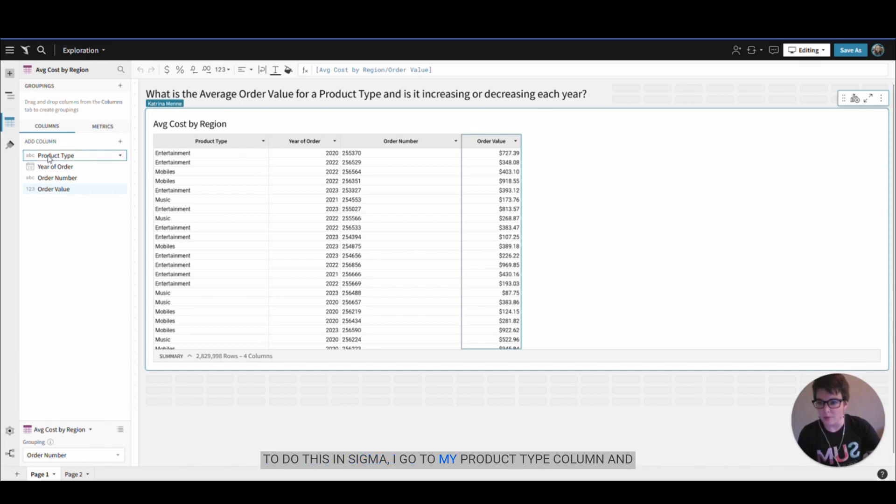
Group by Product Type with an Avg of Order Value calculation, collapsed to one row per type.
drag(51, 159, 56, 107)
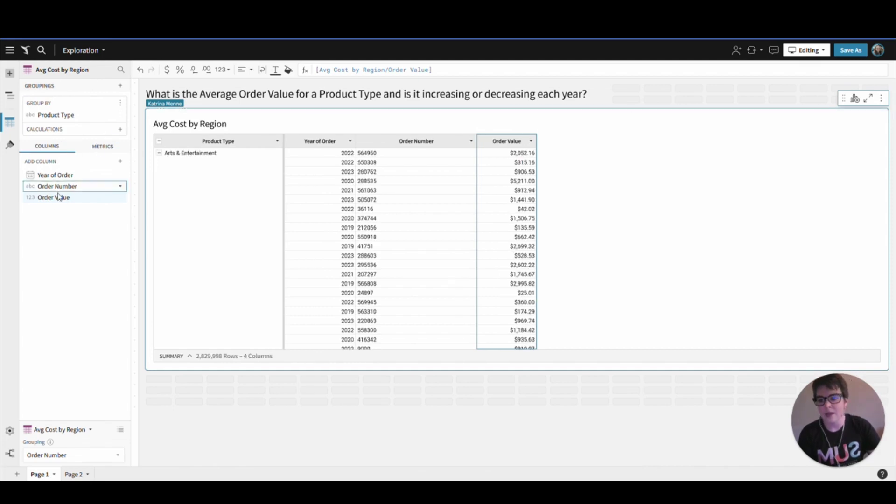
drag(58, 197, 56, 127)
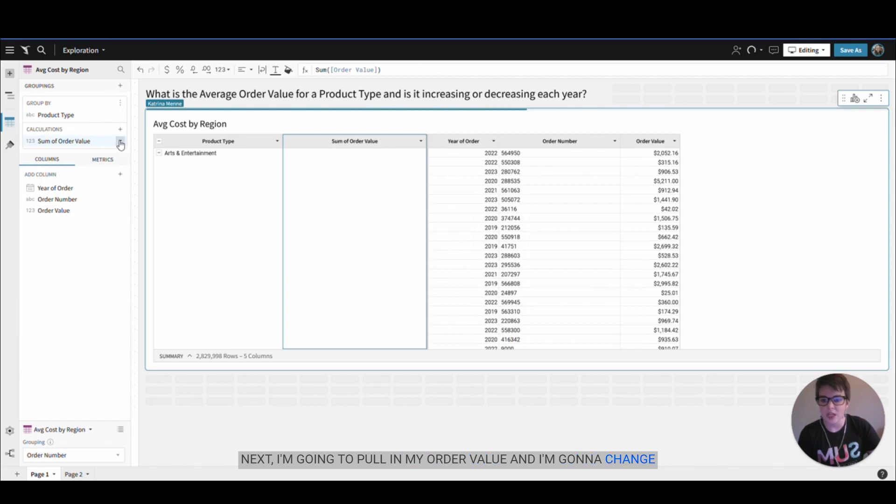
click(120, 142)
mouse_move(142, 317)
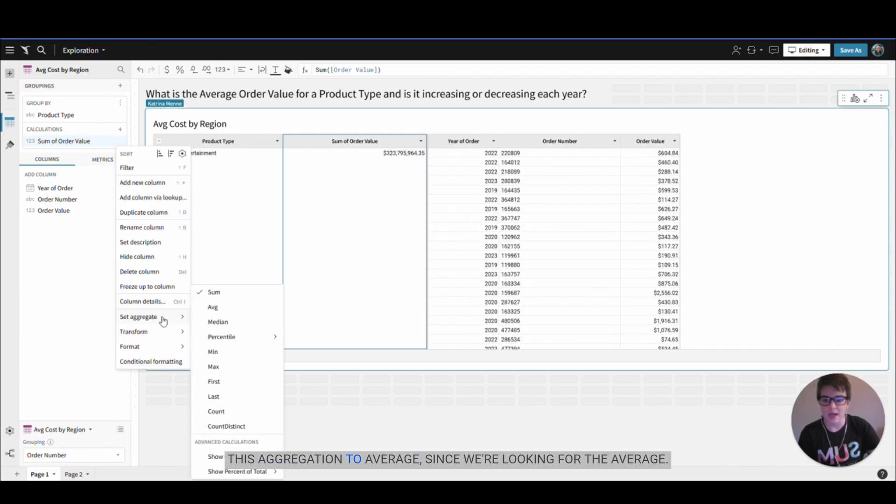
click(223, 309)
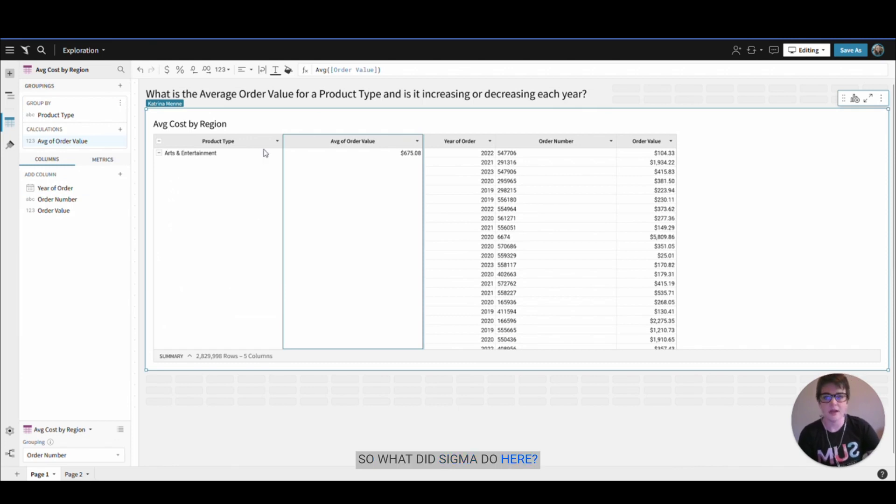
click(239, 164)
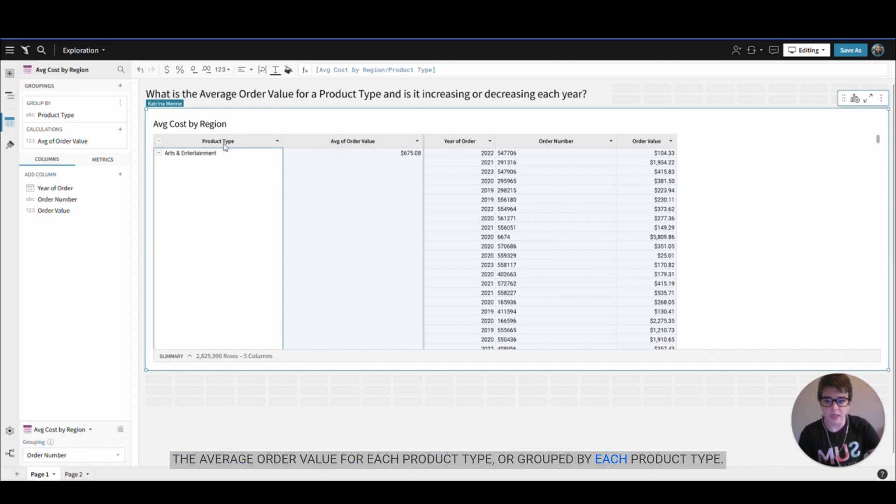
click(159, 141)
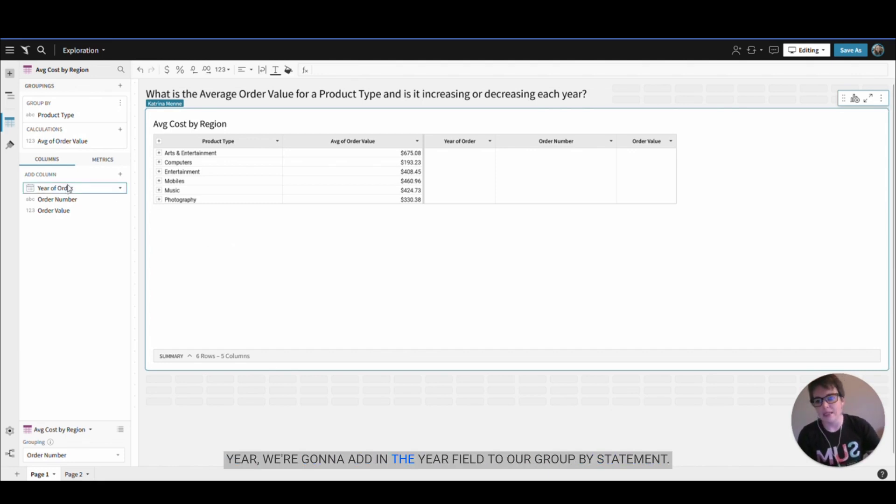
Add Year of Order under the Product Type grouping, then move it into its own nested level.
drag(56, 192, 57, 123)
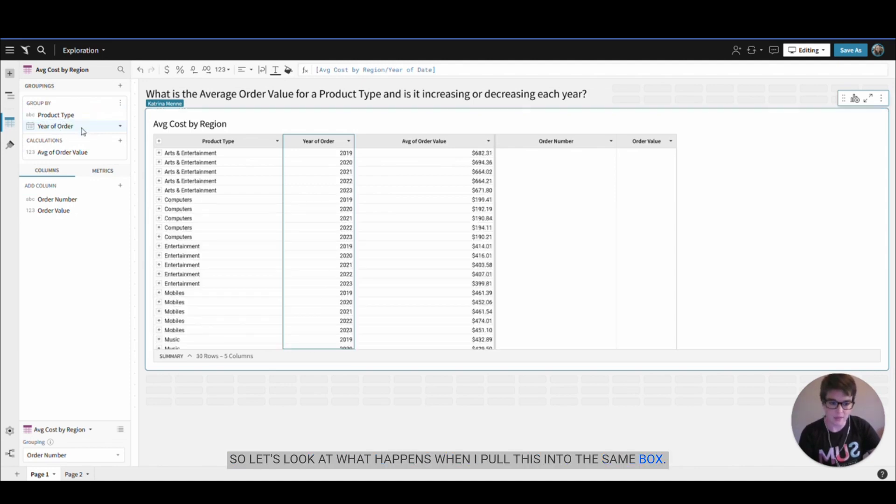
click(307, 155)
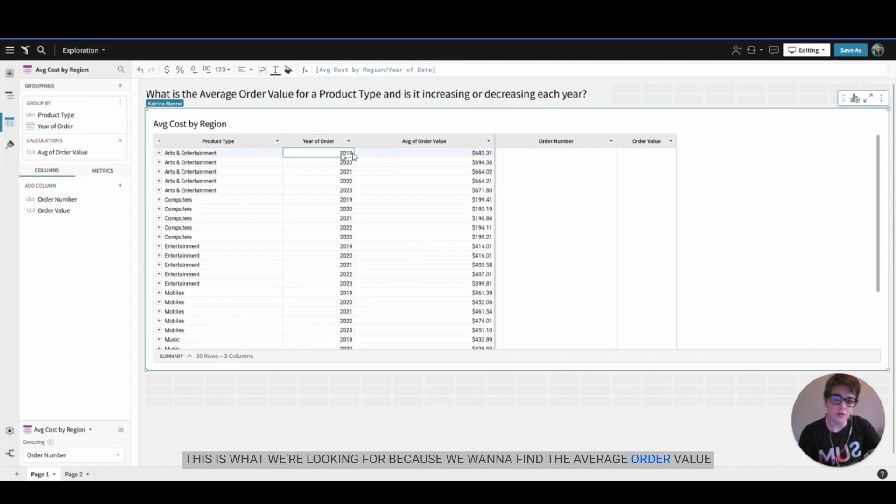
click(256, 154)
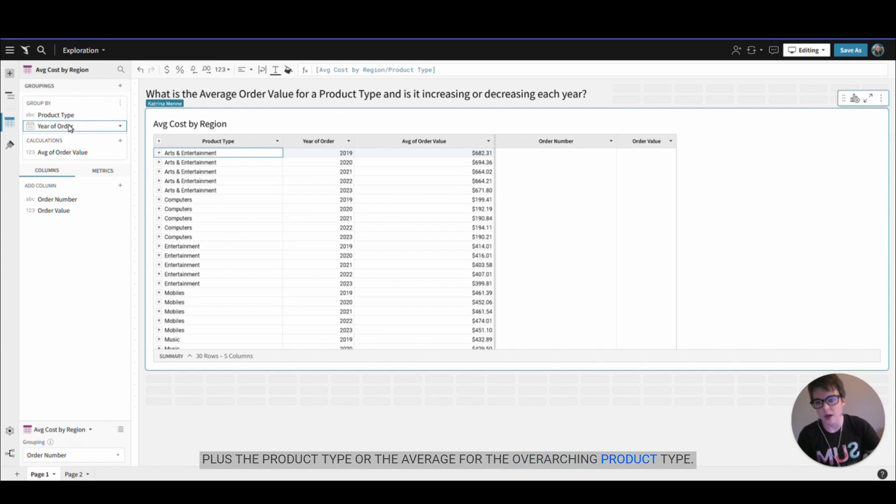
drag(65, 130, 70, 169)
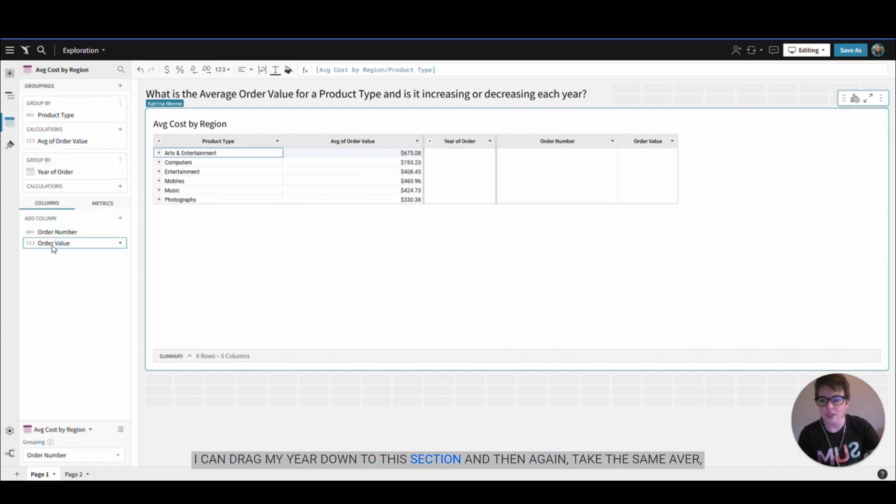
Add an Avg of Order Value calculation at the Year of Order level and expand the groups.
drag(52, 248, 53, 192)
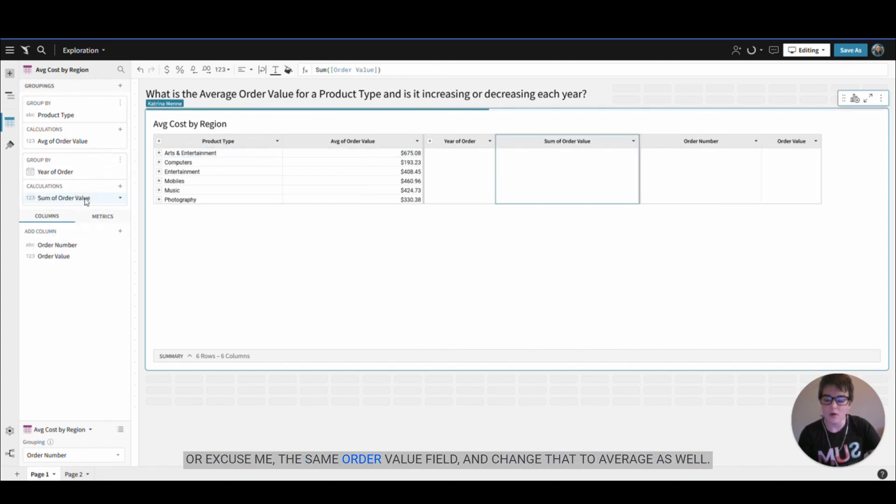
click(120, 200)
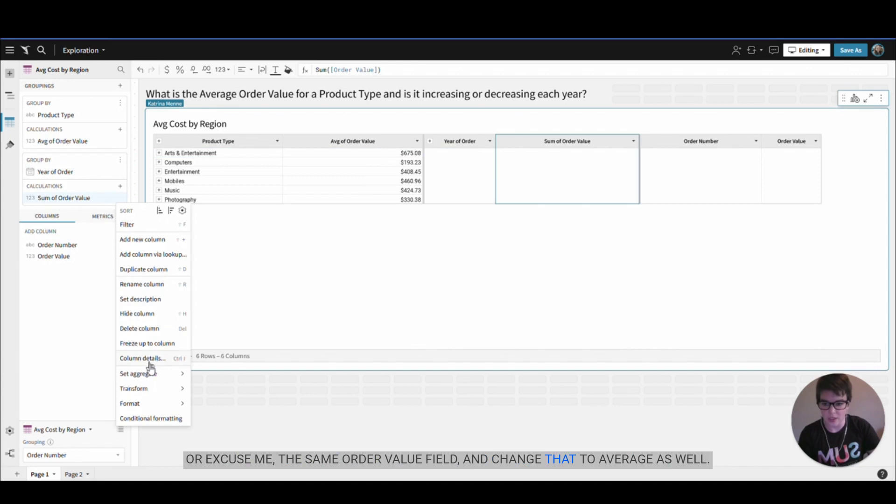
mouse_move(173, 376)
click(246, 310)
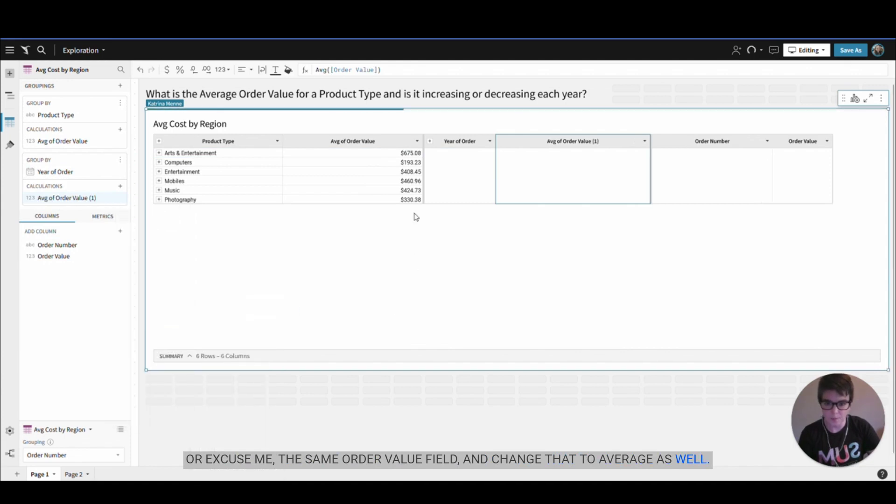
click(429, 141)
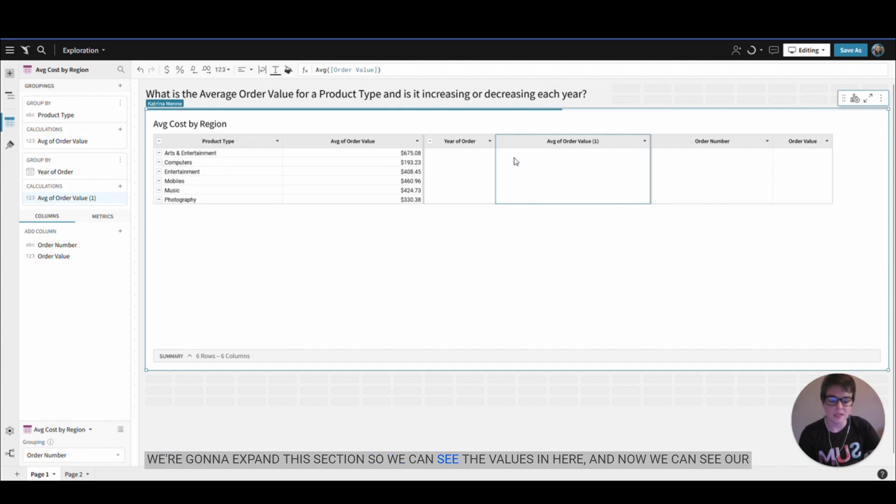
click(430, 141)
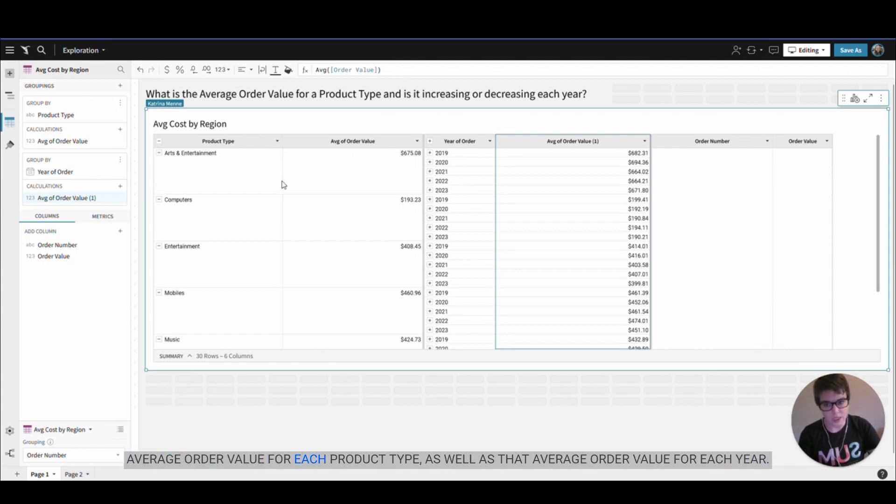
Review the Arts & Entertainment yearly averages, then make Year of Order the top grouping level.
click(465, 155)
click(475, 165)
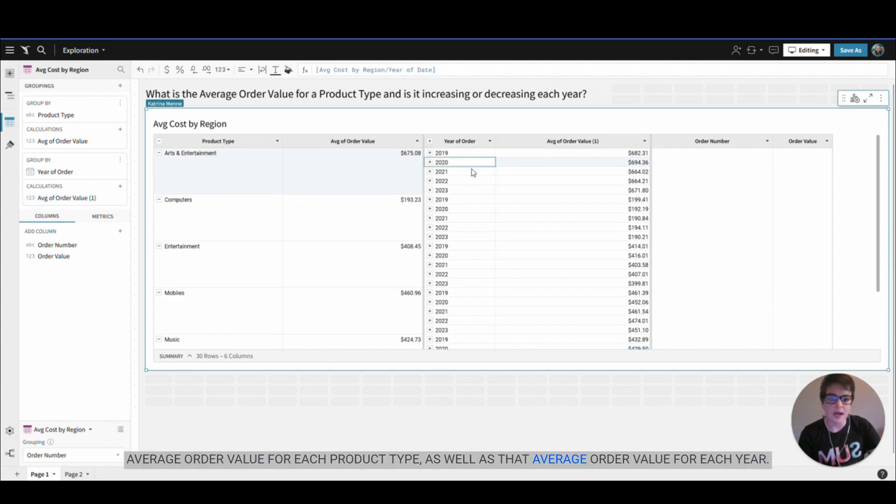
click(471, 173)
click(466, 183)
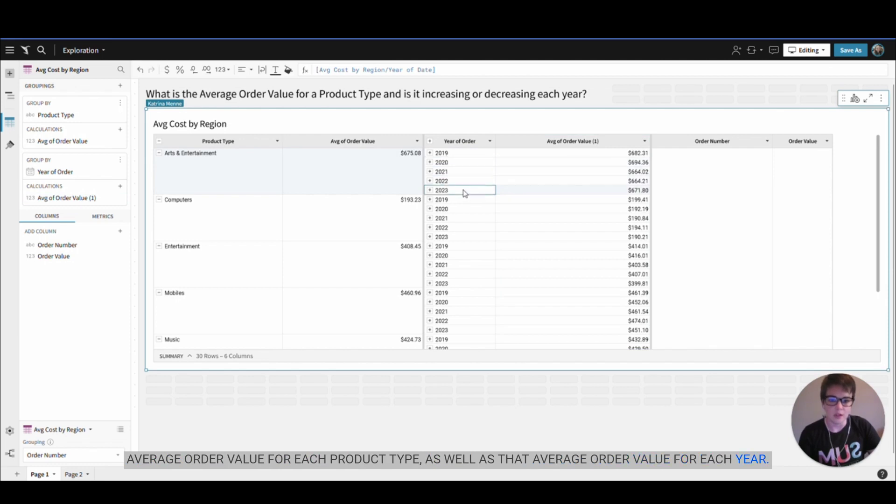
click(231, 174)
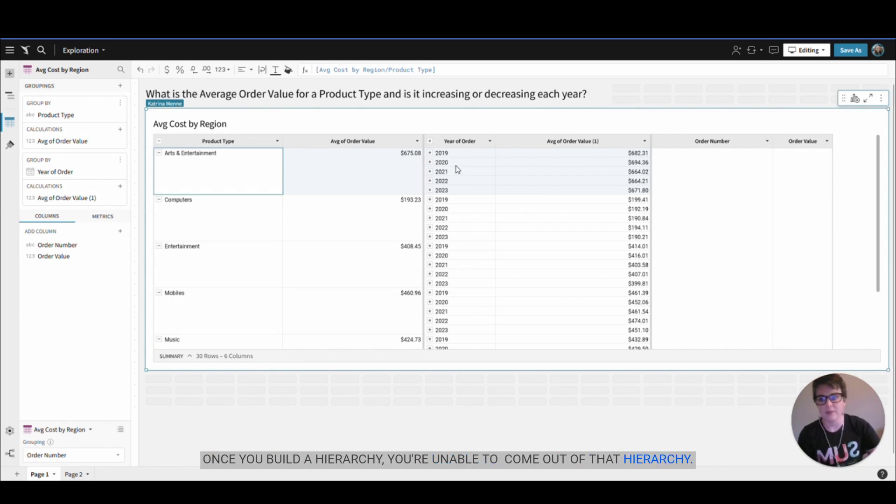
drag(67, 134, 66, 112)
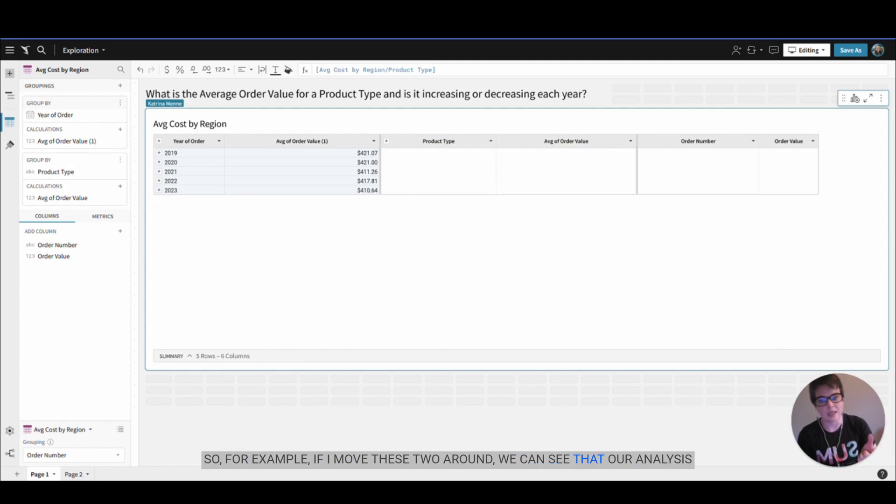
Expand the years to inspect their product types, then move Product Type back to the top grouping.
click(158, 141)
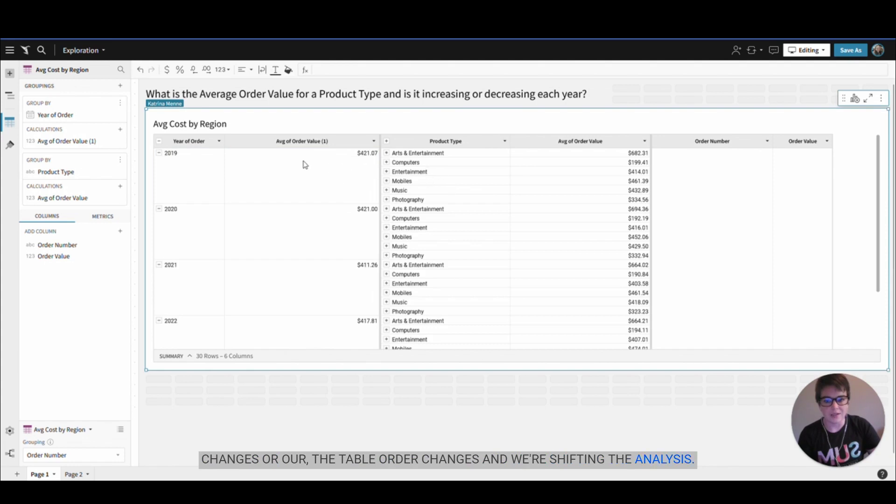
click(195, 168)
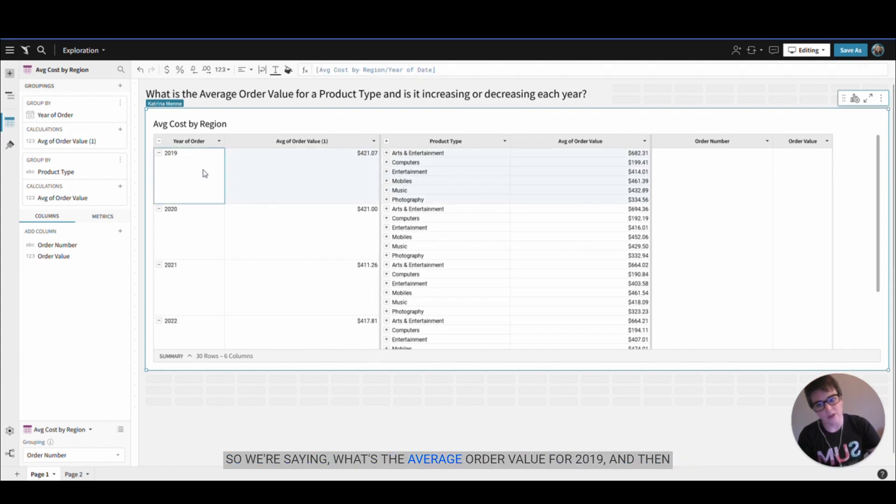
click(439, 158)
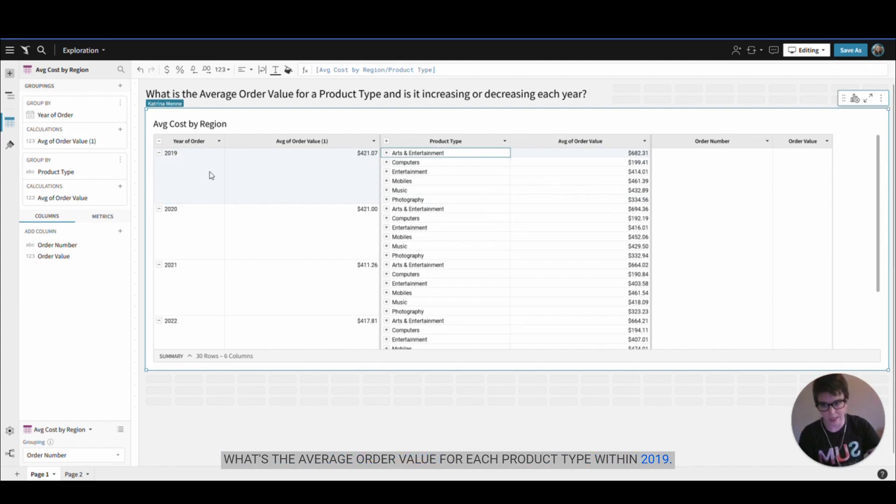
drag(91, 174, 91, 115)
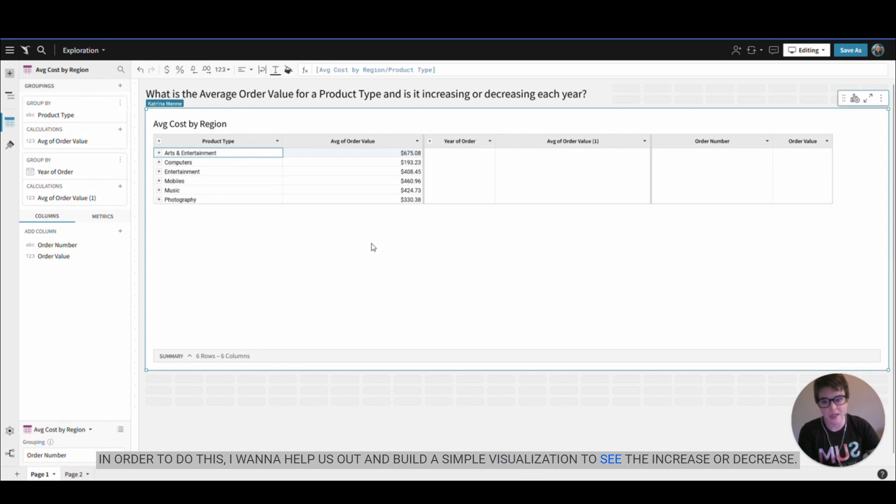
Rename the first average column to 'Avg of Order Value by Product Type'.
double_click(355, 141)
click(330, 141)
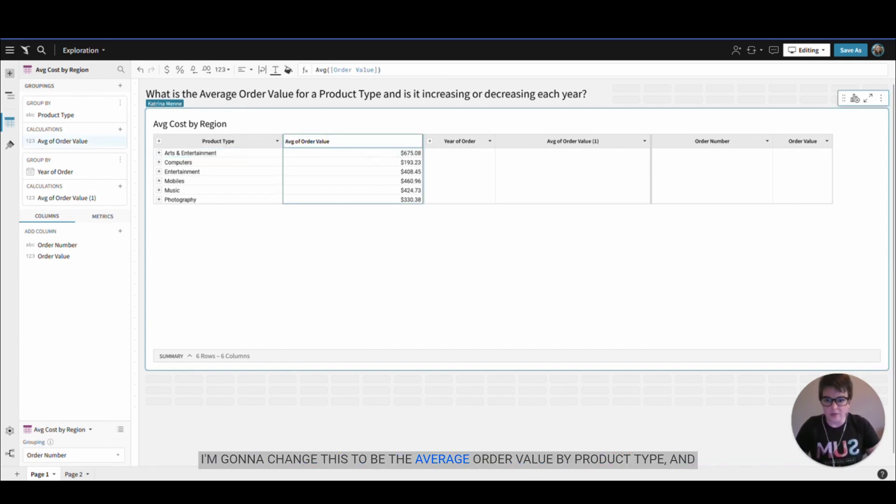
text(by Product Type)
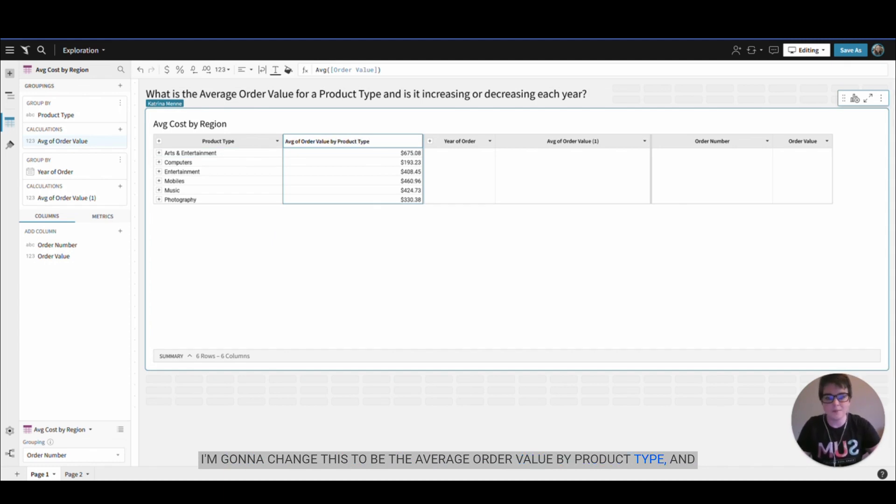
key(Return)
Rename the second average column to 'Avg of Order Value by Type and Year'.
double_click(637, 145)
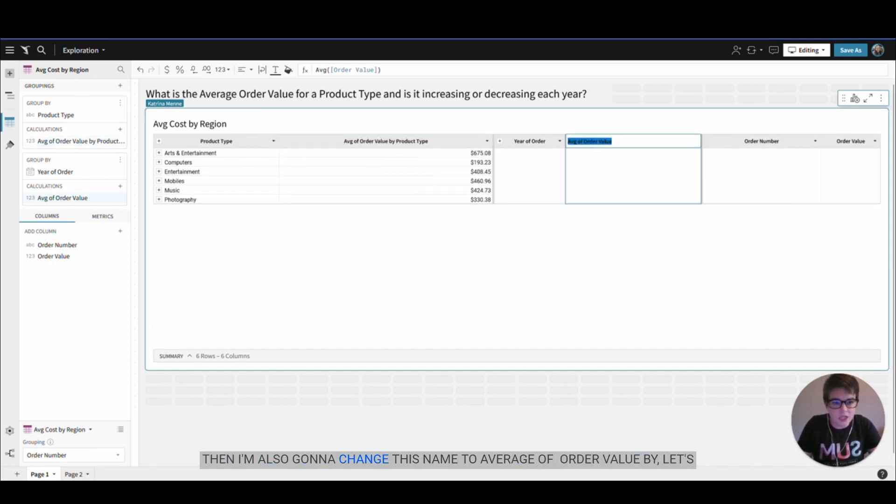
click(612, 141)
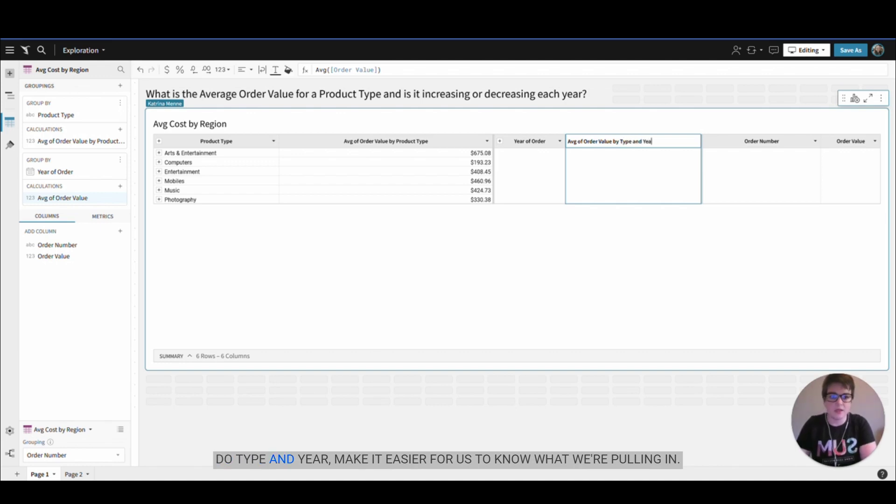
key(Return)
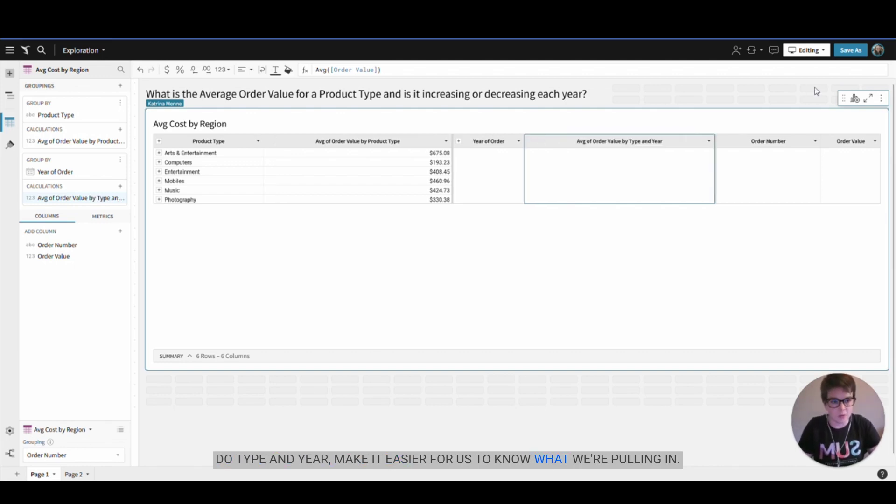
click(855, 98)
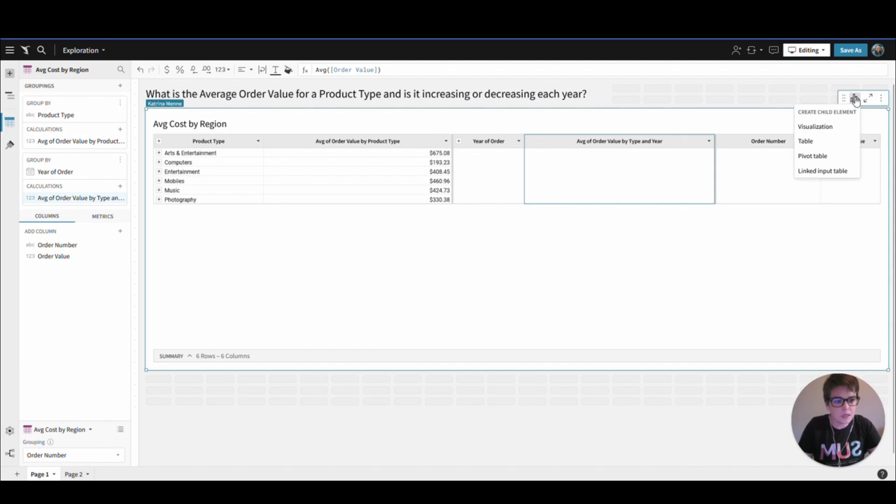
Create a child bar chart visualization from the Avg Cost by Region table.
click(830, 126)
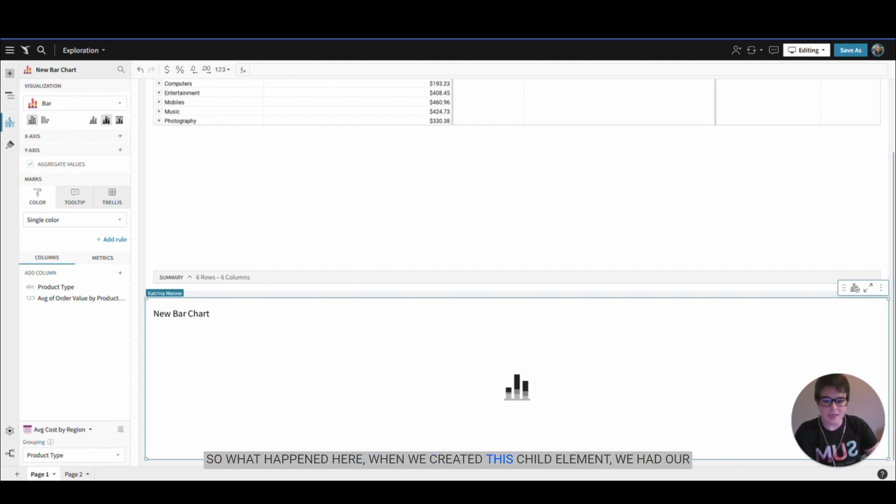
scroll(345, 276, up, 2)
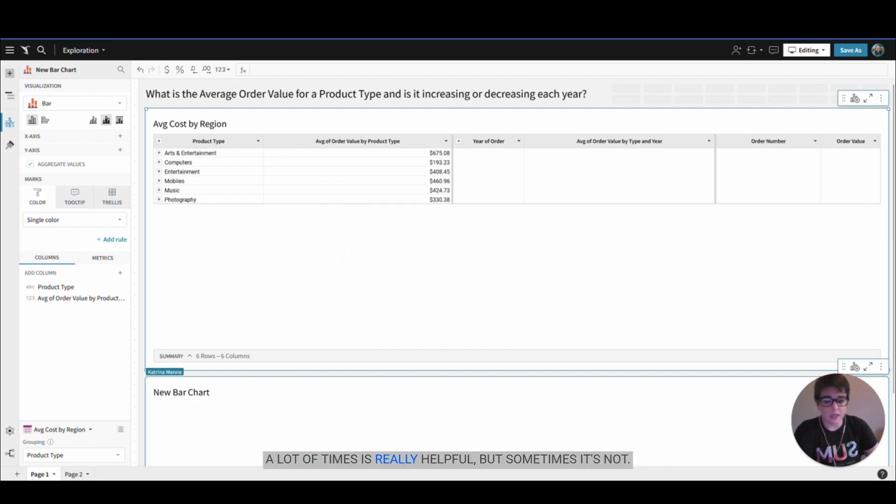
scroll(517, 271, down, 2)
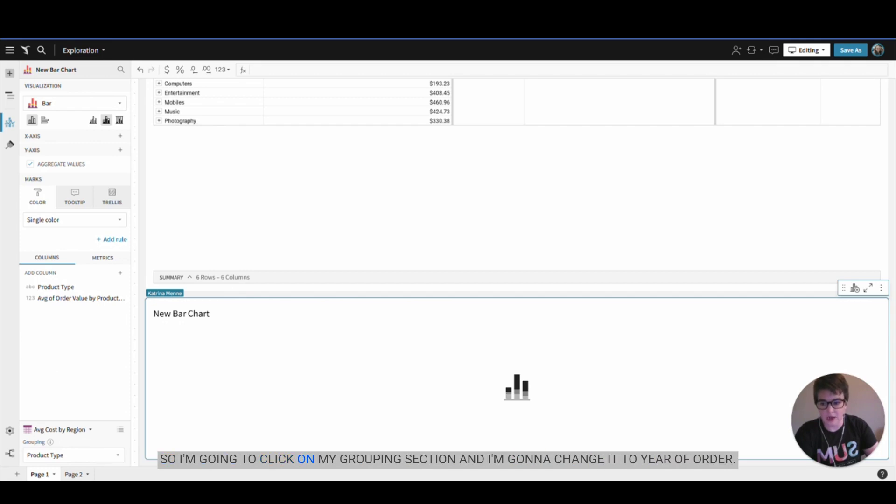
click(72, 455)
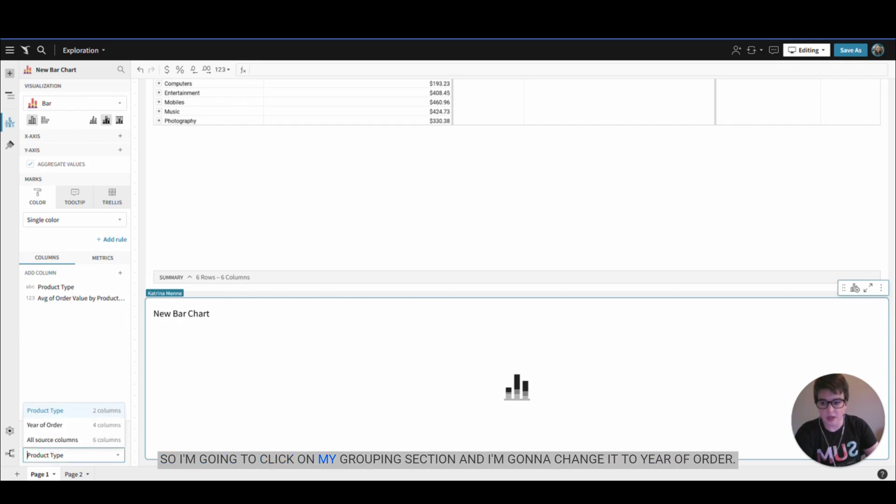
Set the chart's source grouping to Year of Order and collapse the table's order-number rows.
click(76, 426)
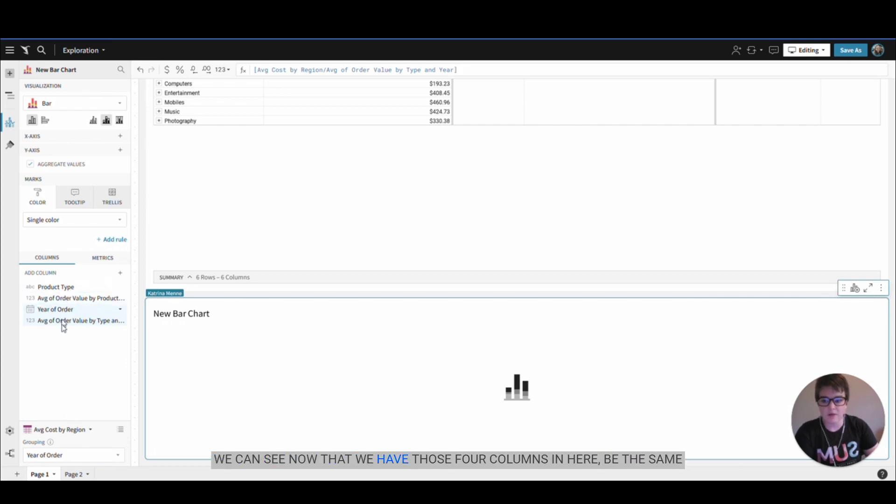
scroll(272, 229, up, 3)
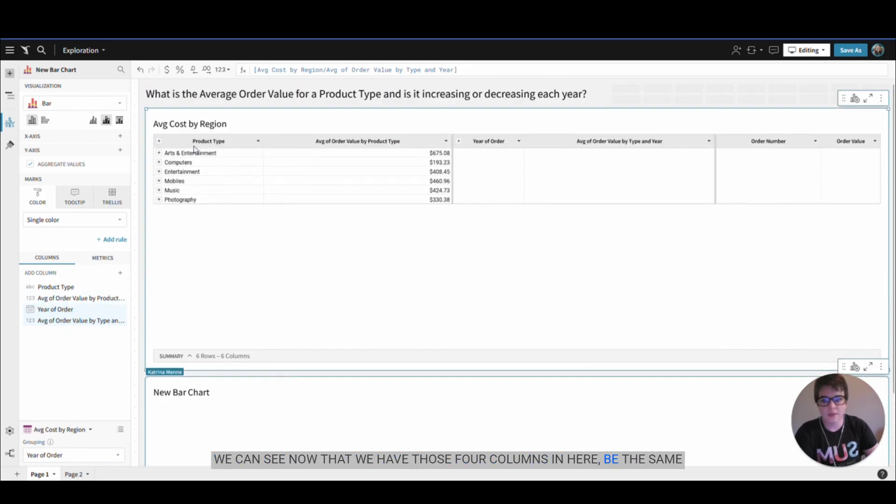
click(460, 141)
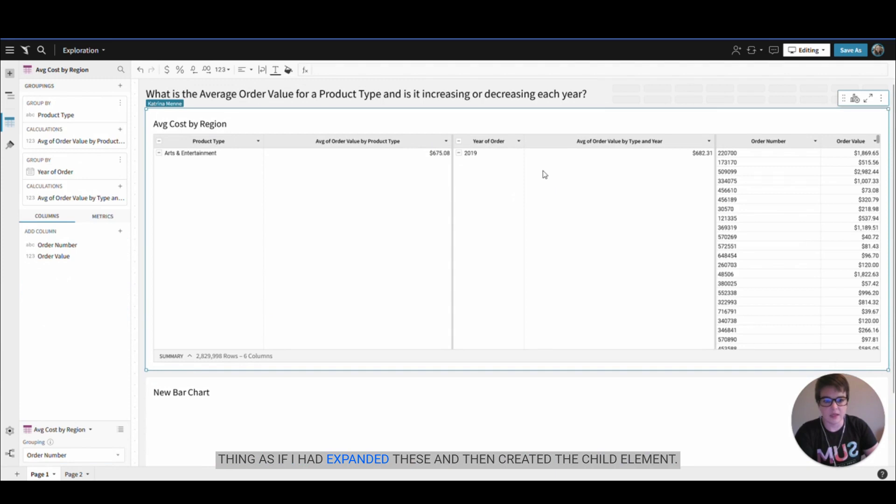
click(459, 142)
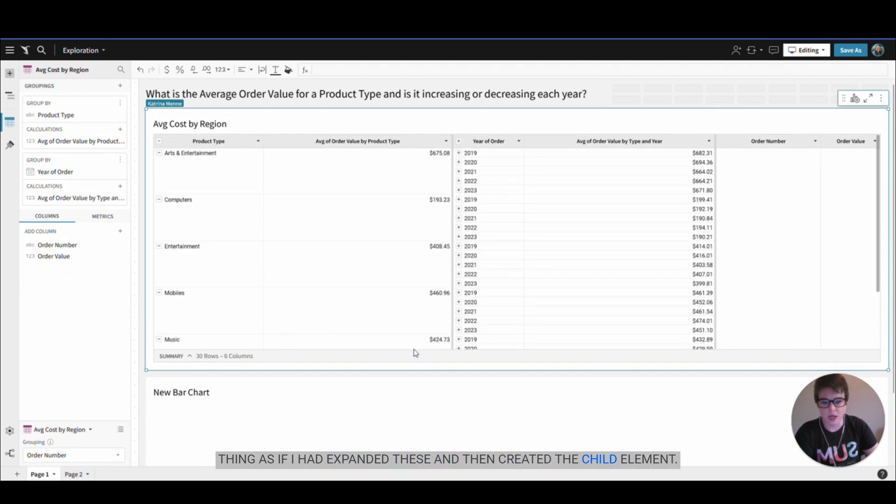
click(414, 401)
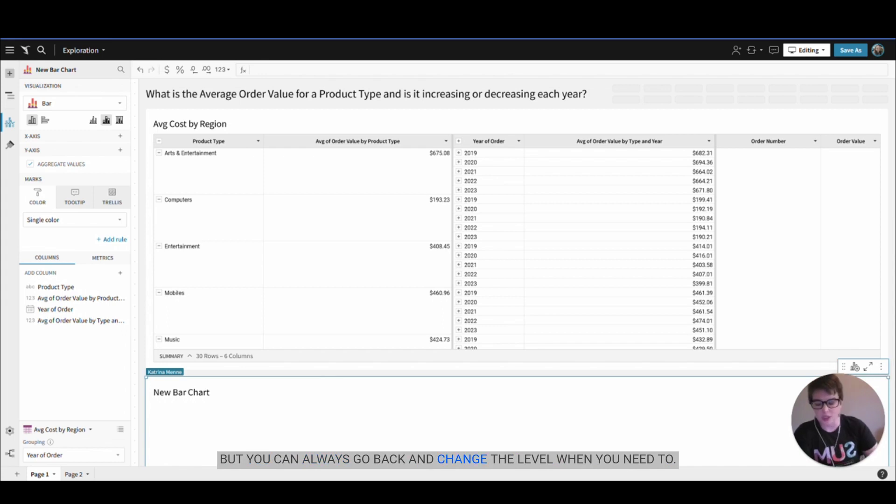
scroll(148, 399, down, 2)
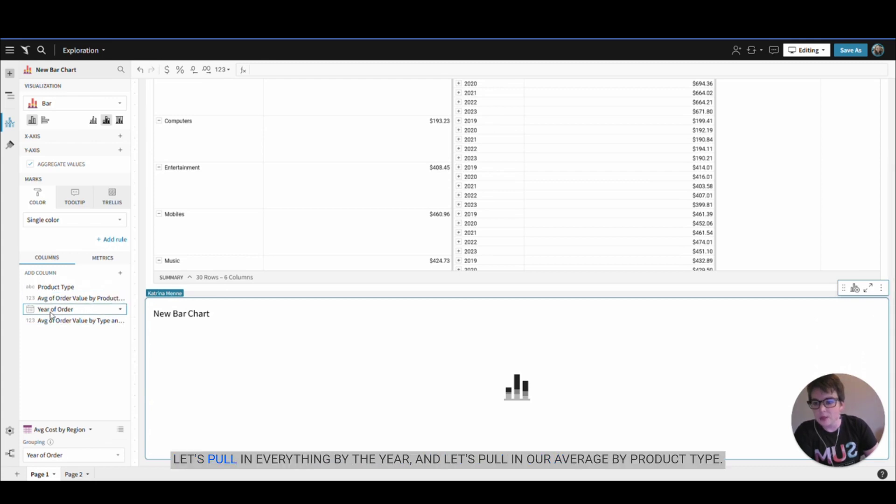
Plot average order value by Year of Order, trellised into one panel per Product Type.
drag(52, 306, 56, 145)
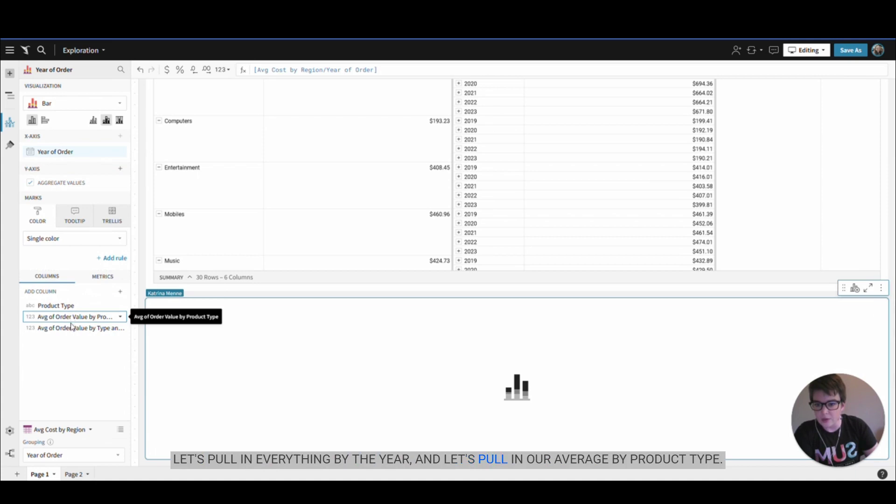
drag(72, 319, 70, 182)
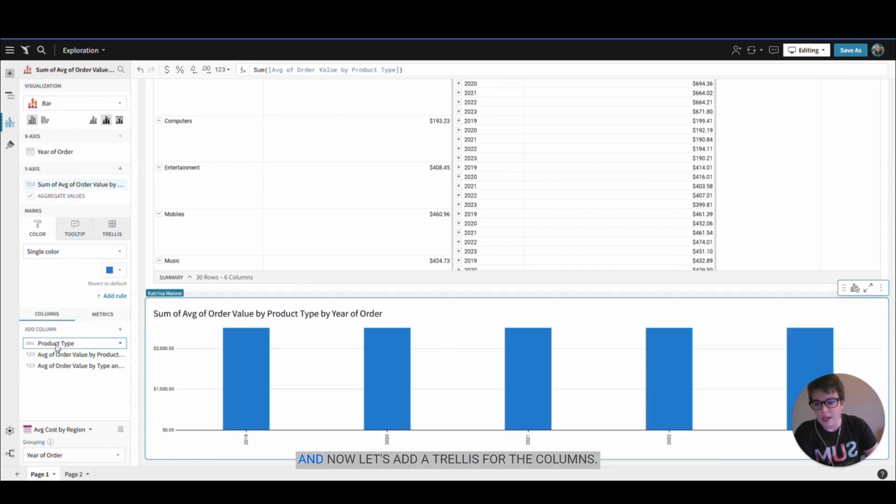
click(111, 233)
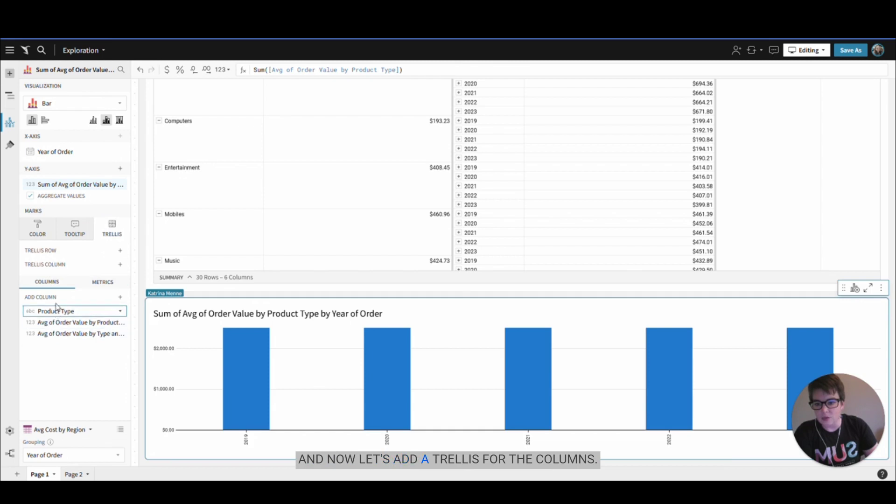
drag(56, 311, 60, 265)
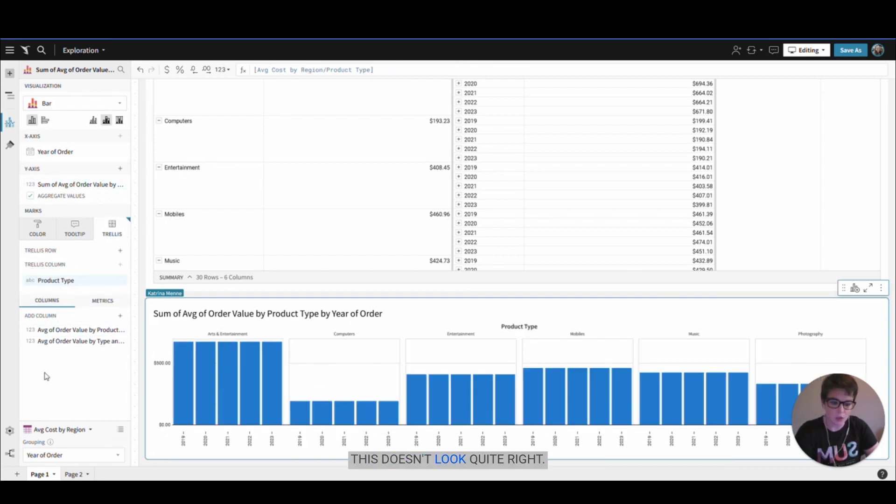
mouse_move(181, 367)
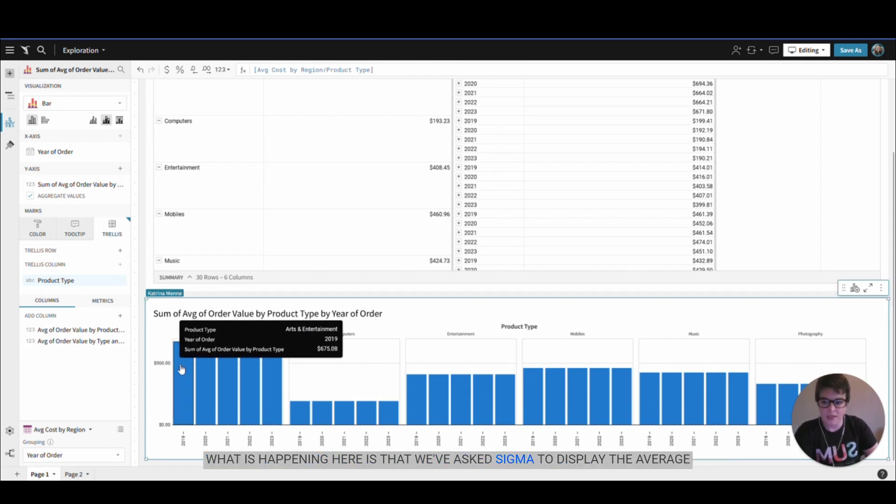
scroll(182, 369, up, 2)
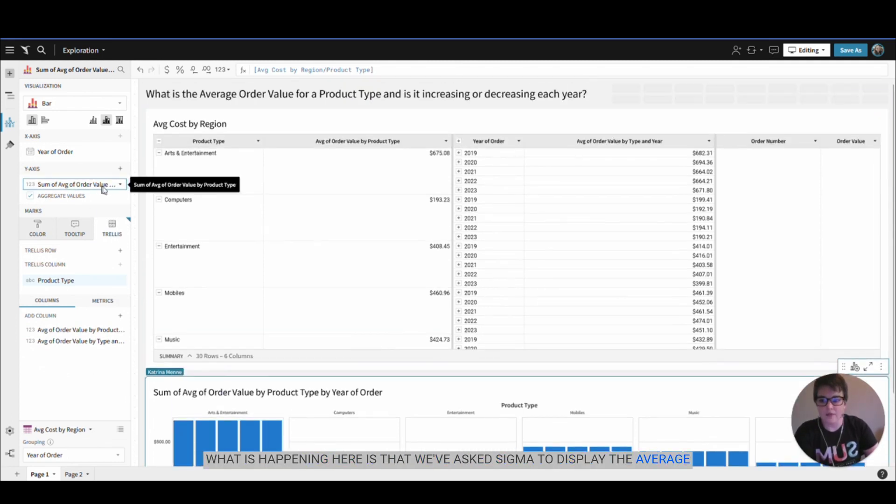
Replace the chart's Y-axis per-type average with Avg of Order Value by Type and Year.
click(306, 143)
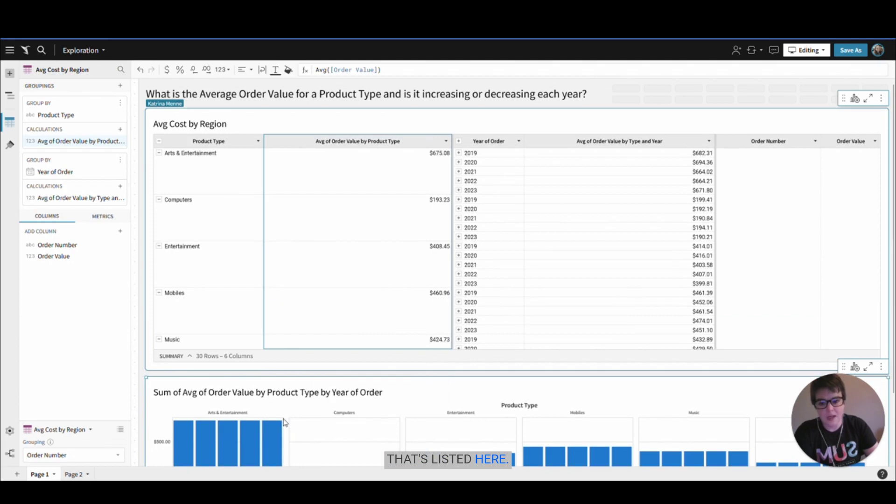
mouse_move(275, 434)
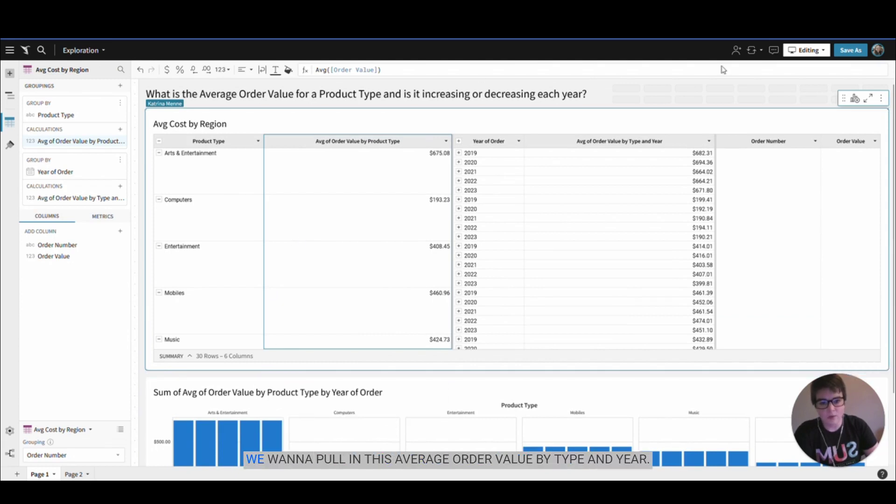
click(603, 144)
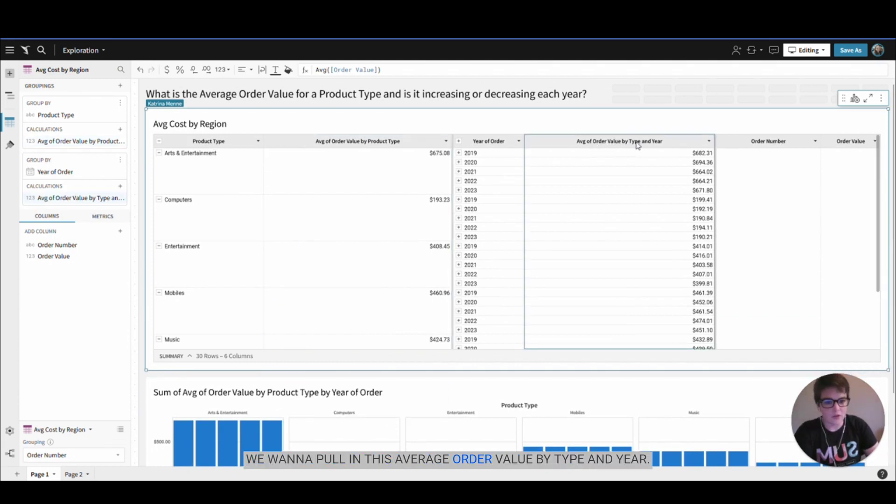
scroll(436, 372, down, 2)
click(436, 372)
drag(70, 355, 120, 185)
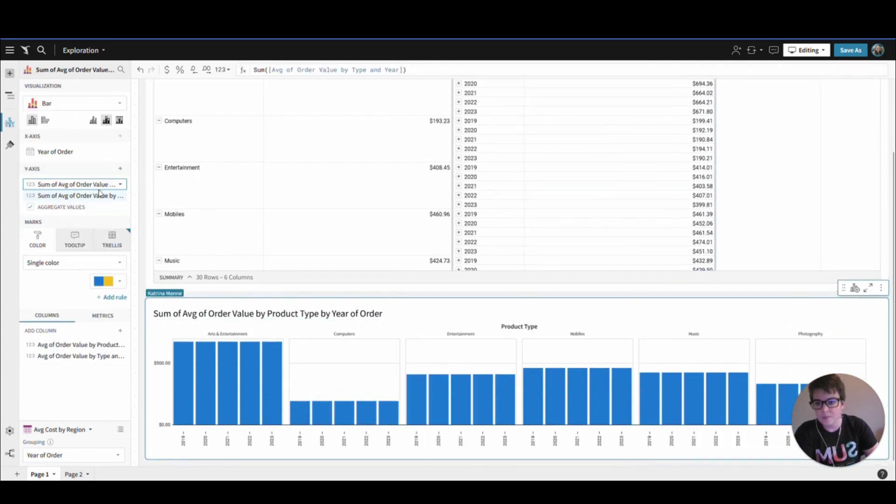
click(121, 186)
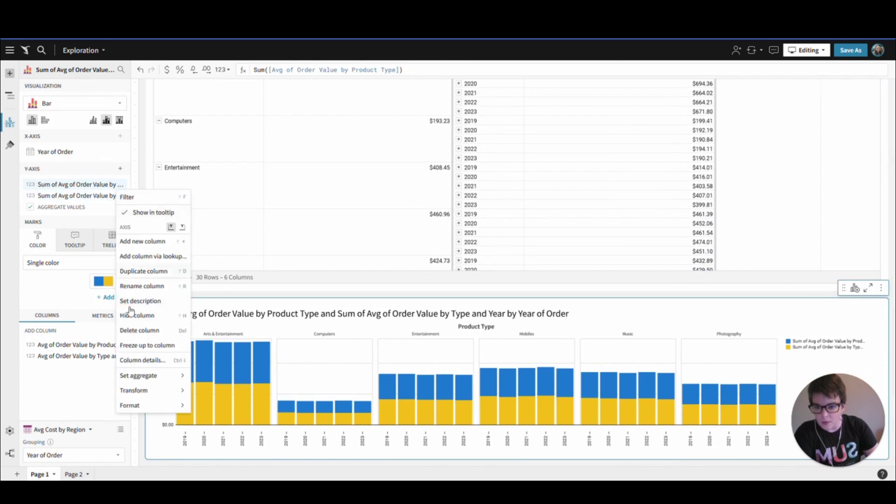
click(164, 331)
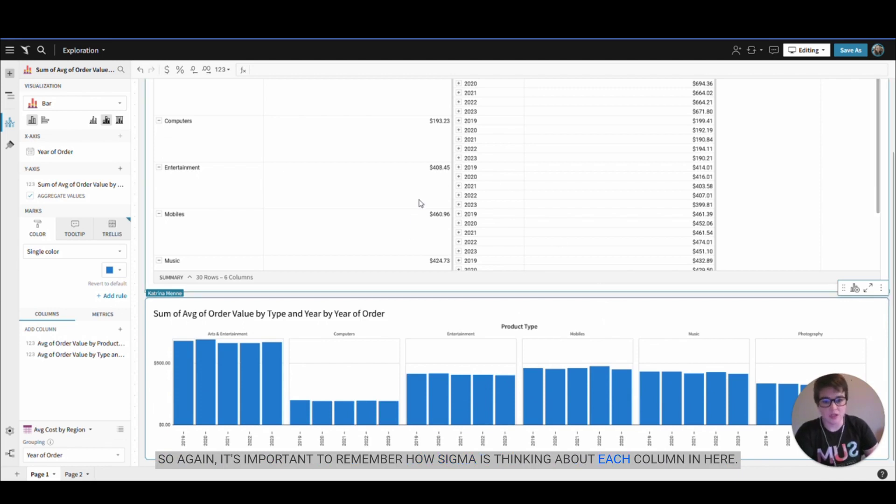
click(413, 225)
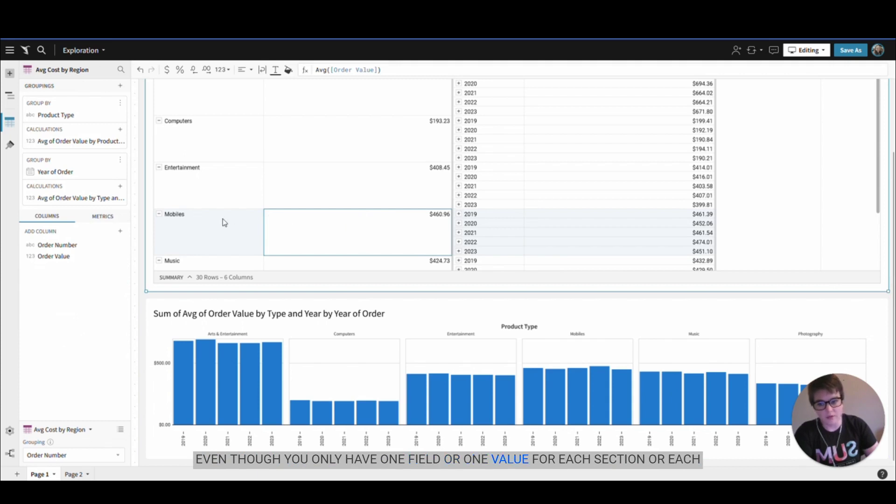
scroll(233, 213, up, 3)
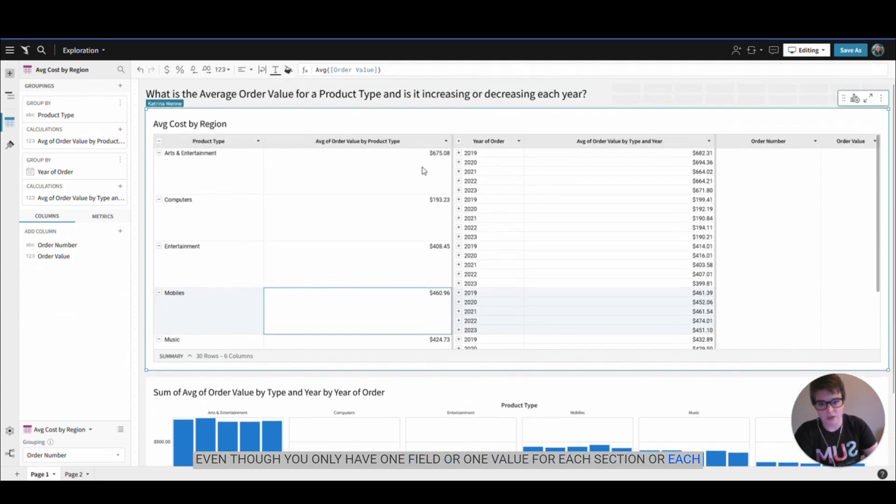
click(424, 170)
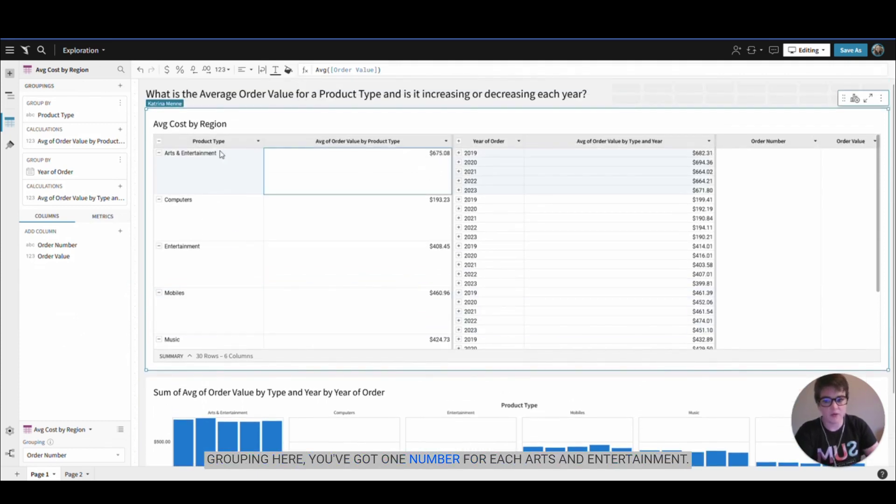
scroll(596, 326, down, 3)
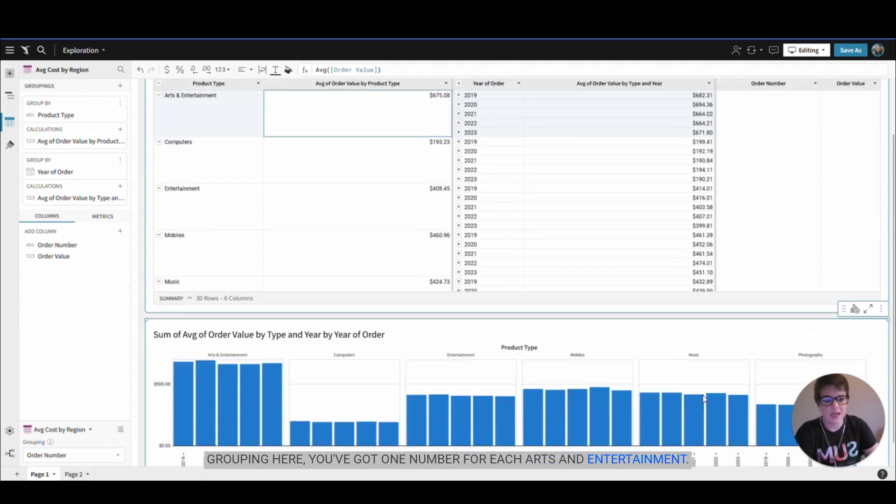
click(868, 288)
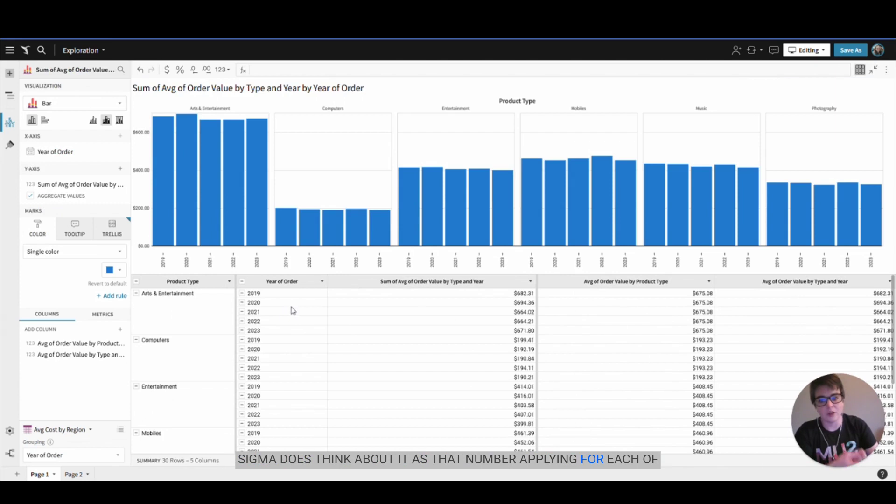
click(275, 295)
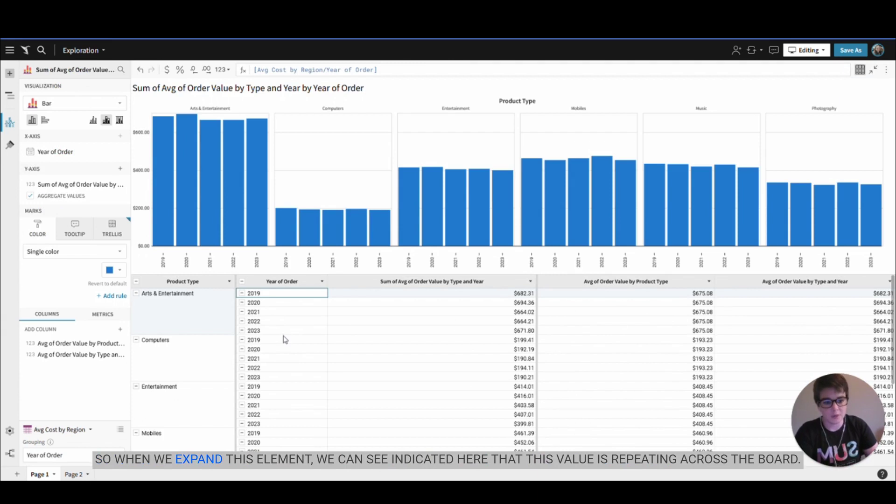
click(607, 294)
click(690, 312)
click(686, 322)
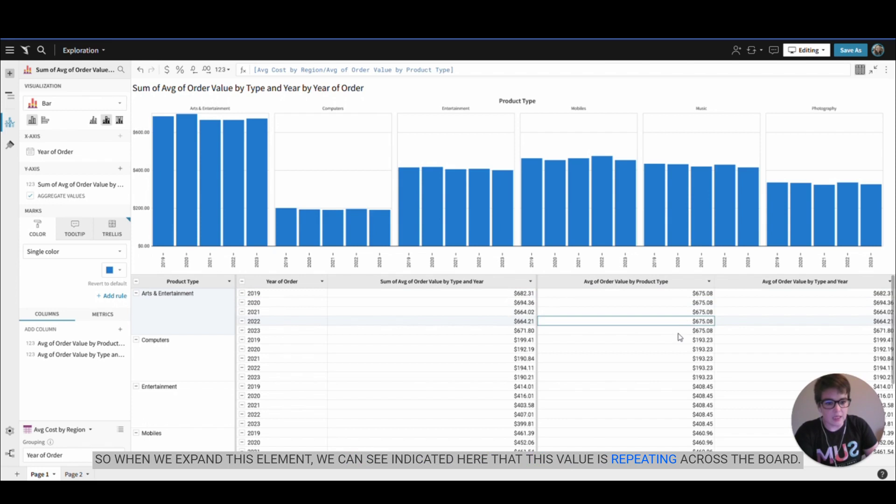
click(680, 331)
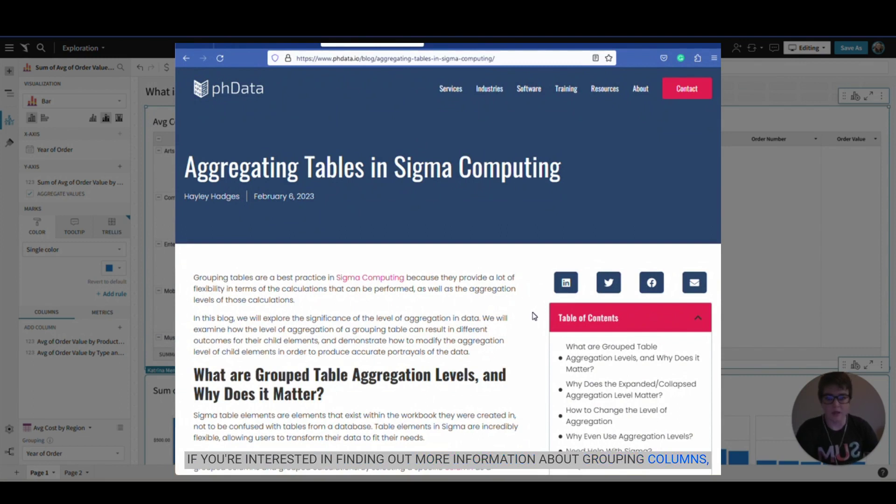
Scroll further down the phData Aggregating Tables in Sigma Computing blog article in Firefox.
scroll(535, 316, down, 1)
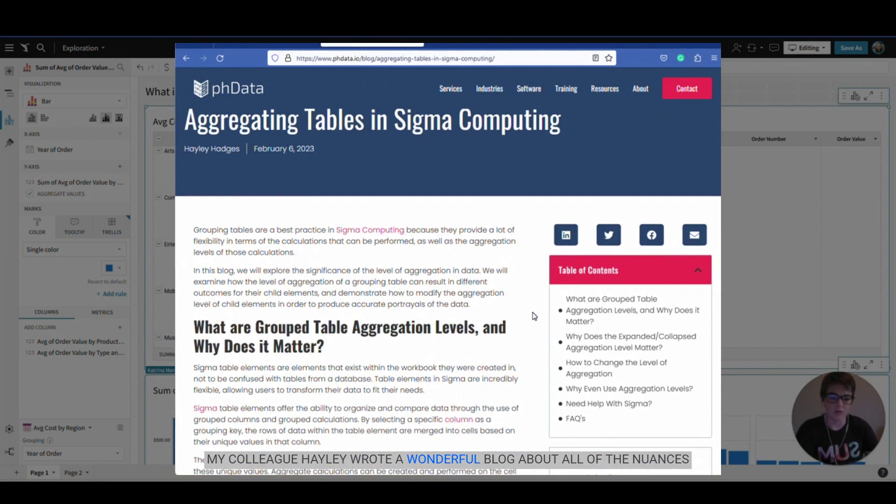
scroll(534, 316, down, 1)
scroll(534, 316, down, 3)
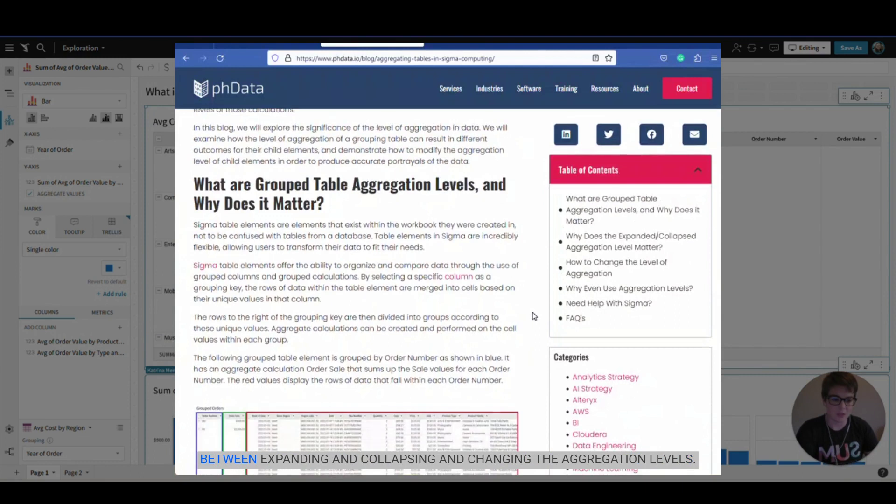
scroll(534, 316, down, 3)
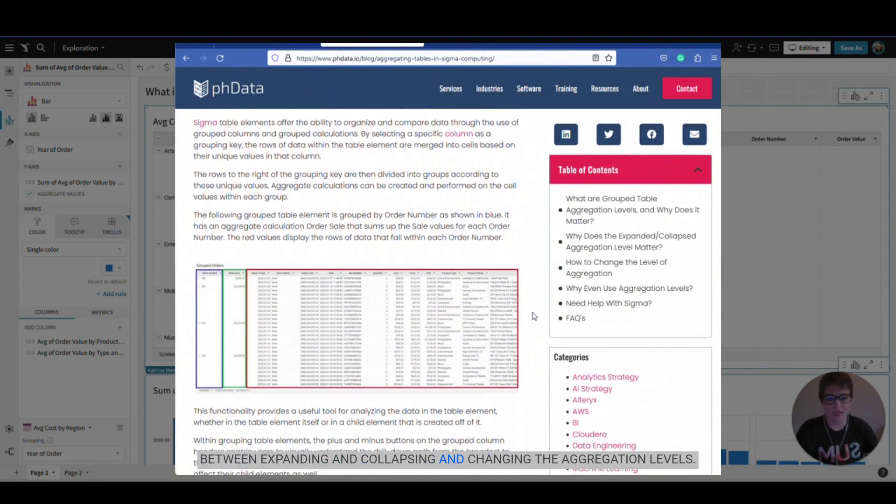
scroll(535, 316, down, 1)
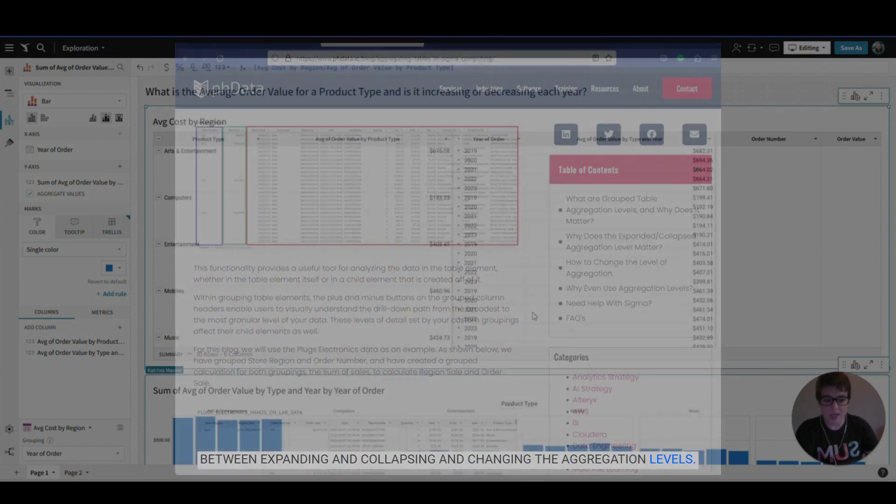